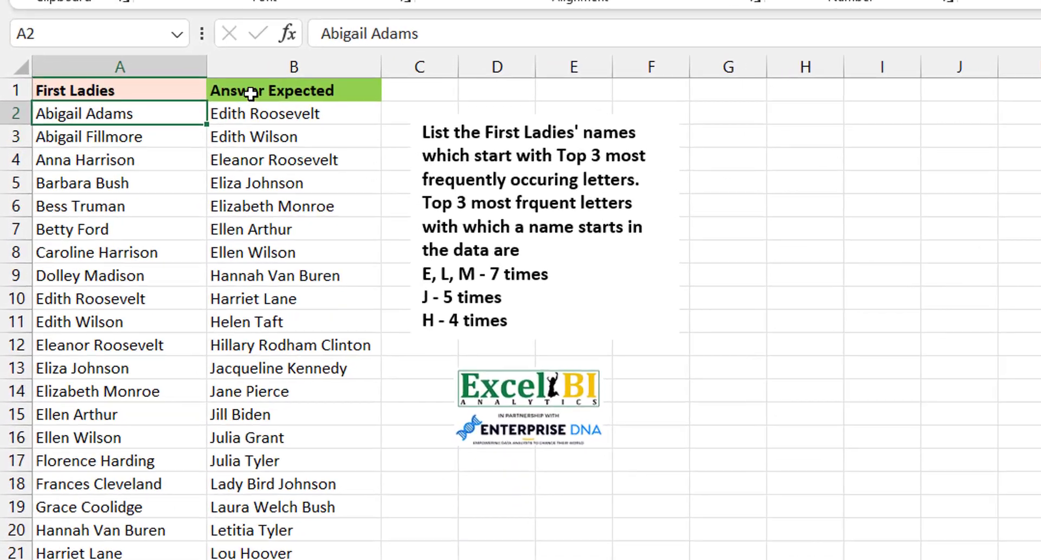
drag(274, 89, 277, 253)
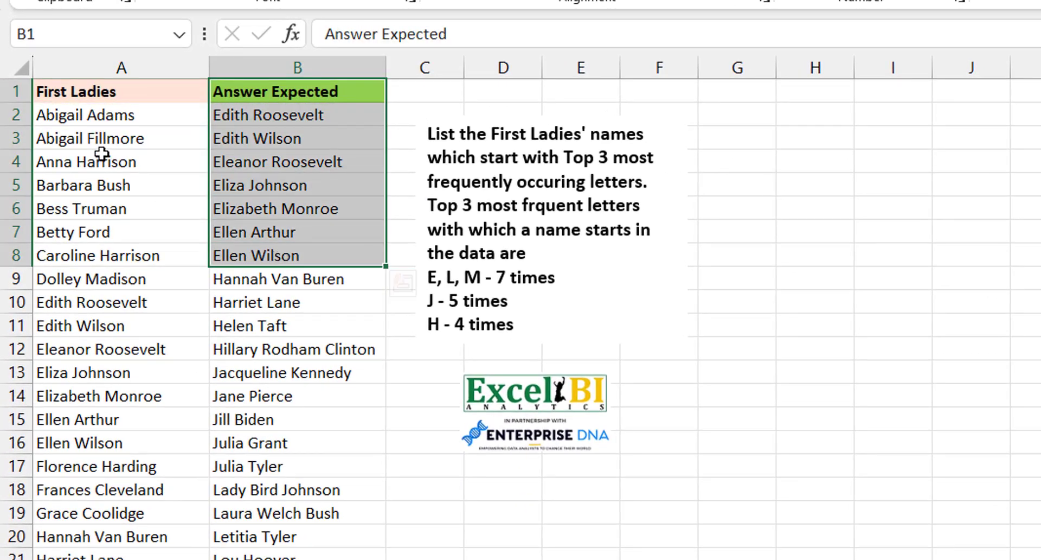
click(96, 121)
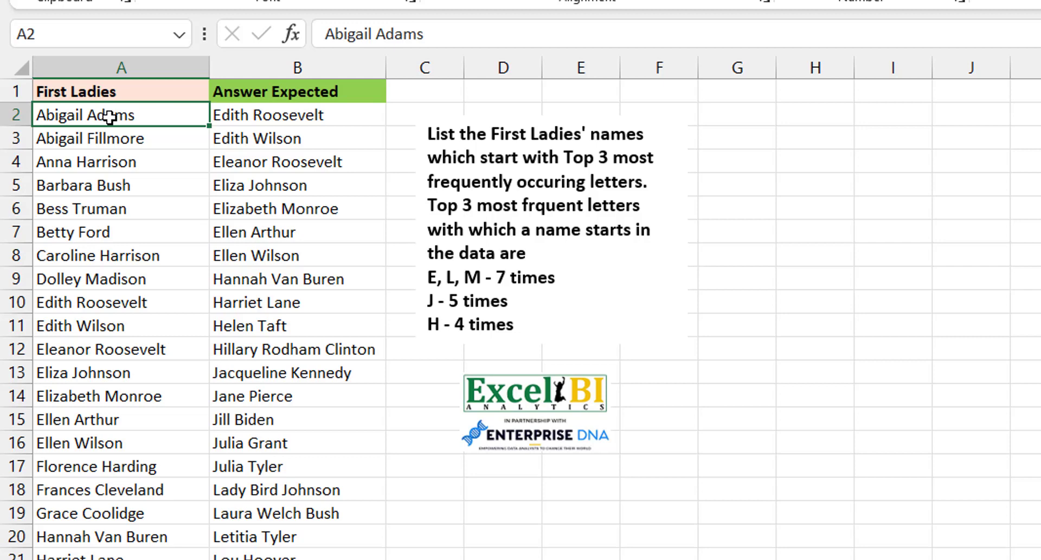
click(296, 124)
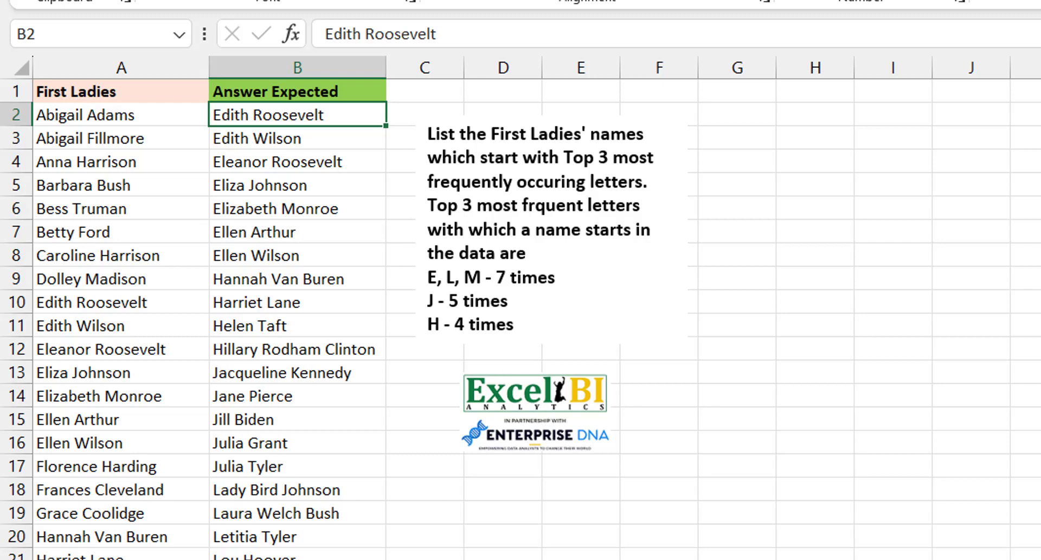
click(424, 114)
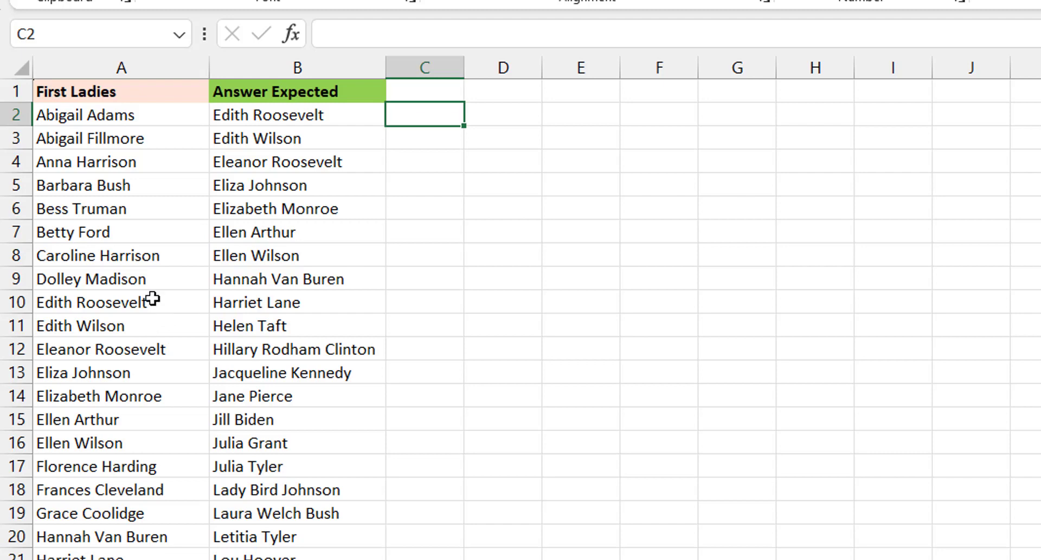
click(86, 117)
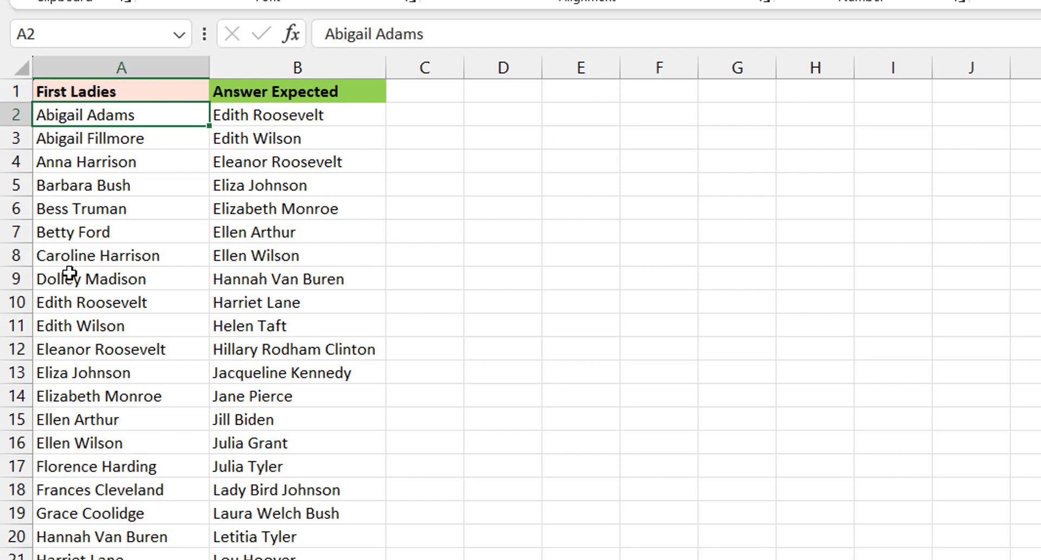
Start a COUNTIF formula in C2 with the names A2:A48 as its range.
click(432, 110)
text(=countif)
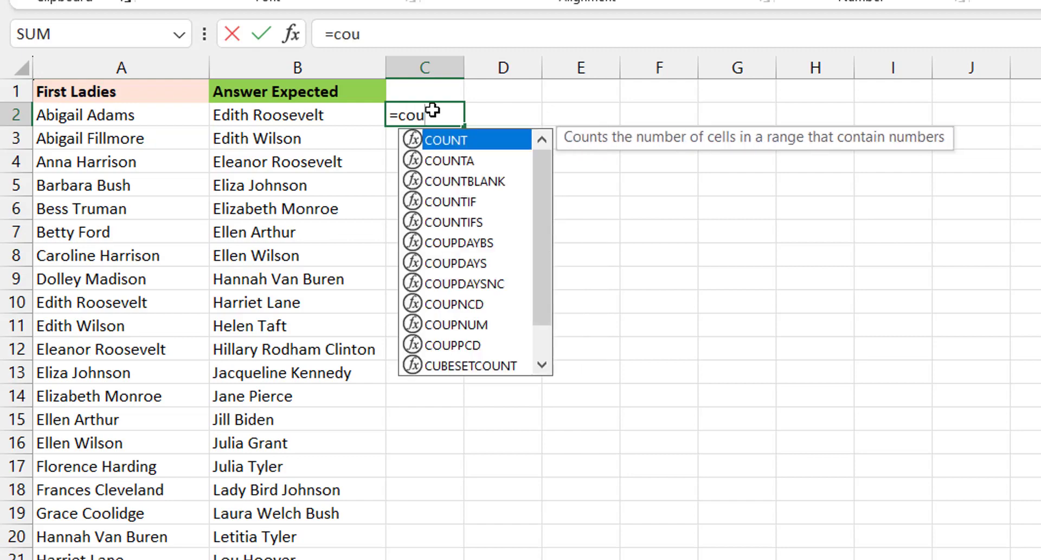
key(Tab)
key(Left)
key(Left)
key(ctrl+shift+Down)
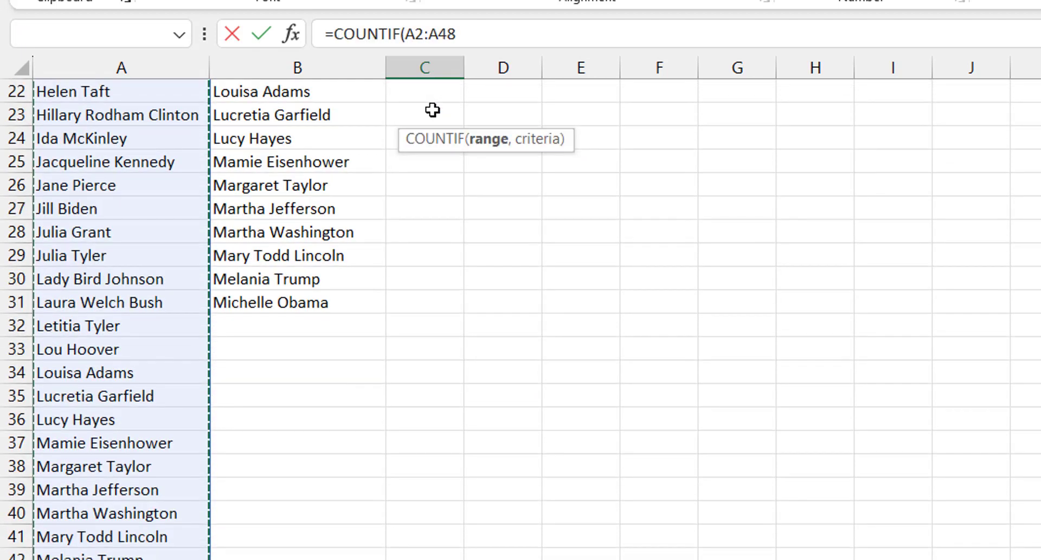
scroll(432, 111, up, 7)
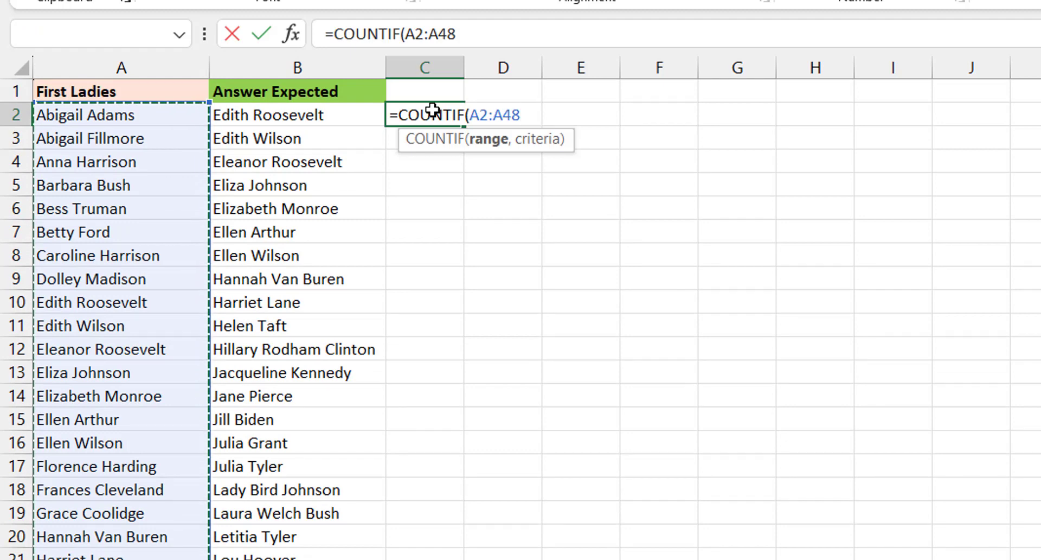
text(,)
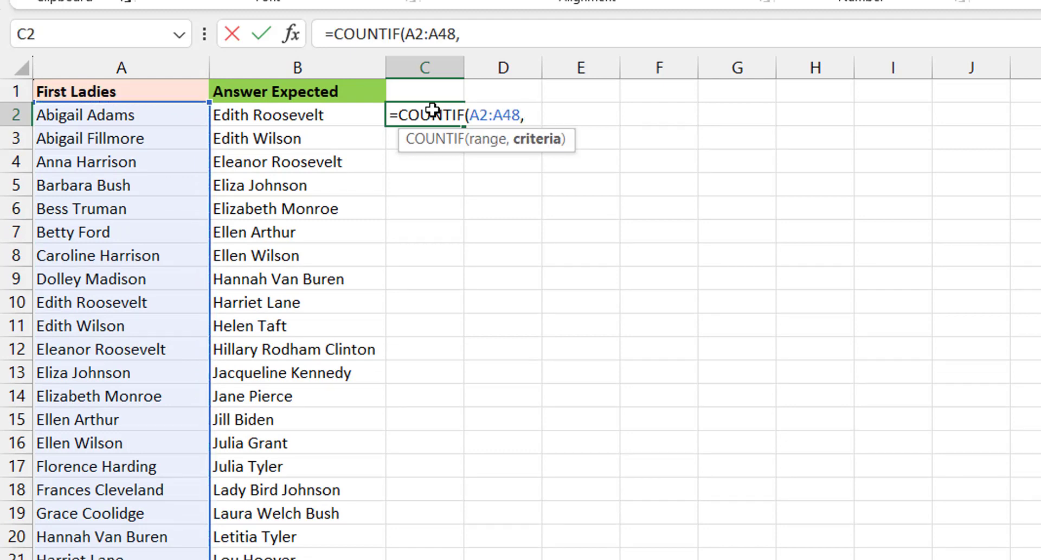
Complete the COUNTIF criteria in C2 as LEFT(A2:A48)&"*" and enter the formula, keeping C2 selected.
text(left()
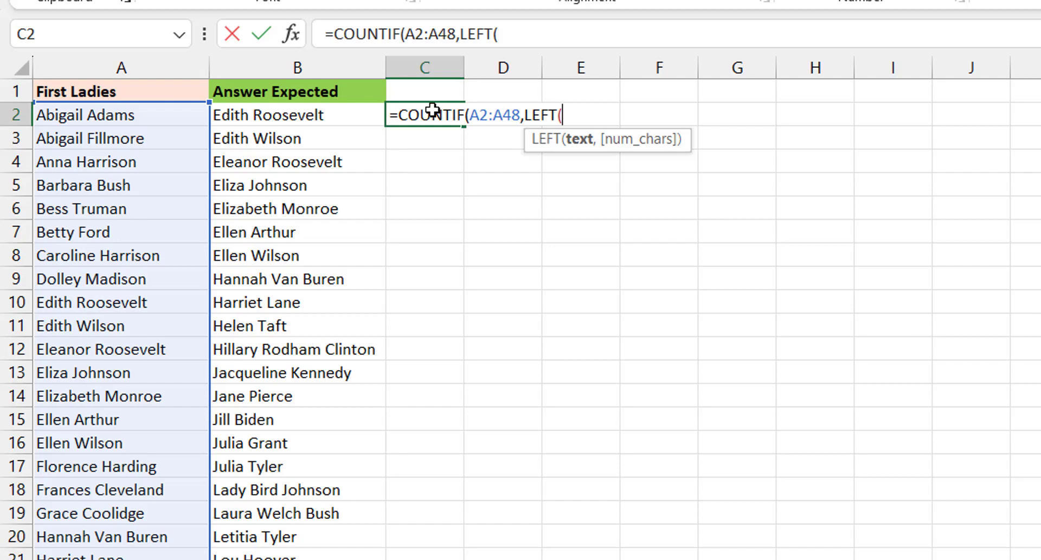
key(Left)
key(Left)
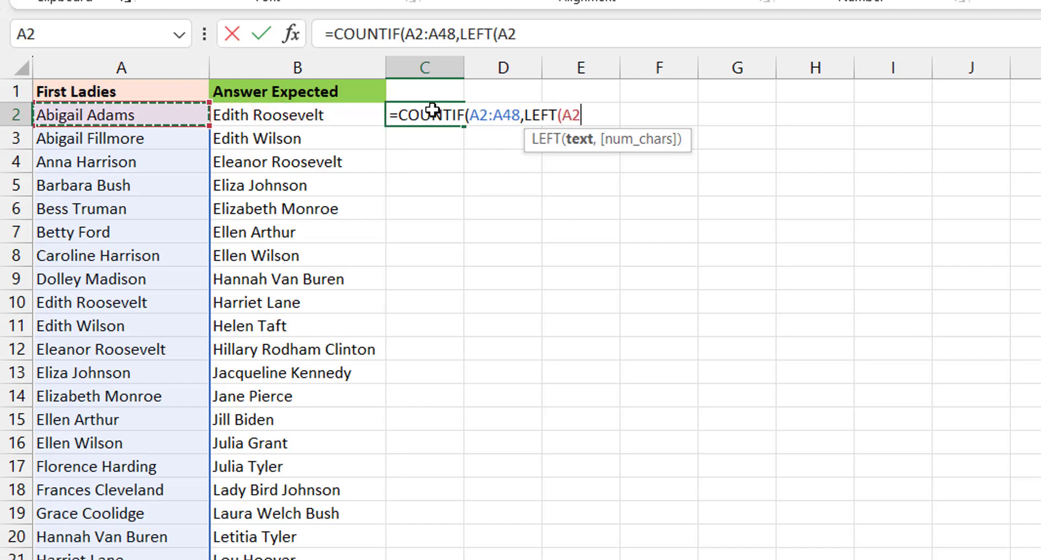
key(ctrl+shift+Down)
scroll(432, 110, up, 7)
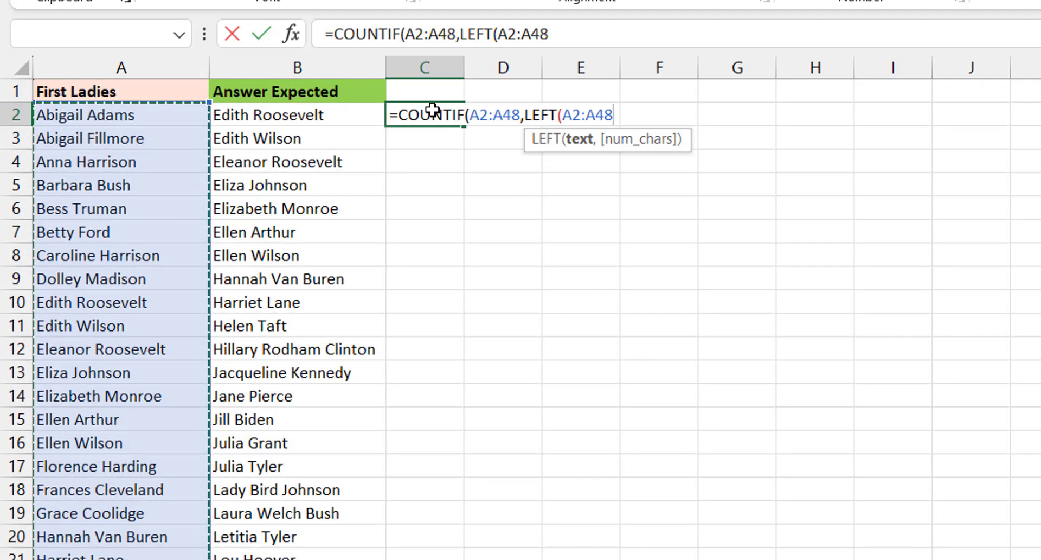
text(,1))
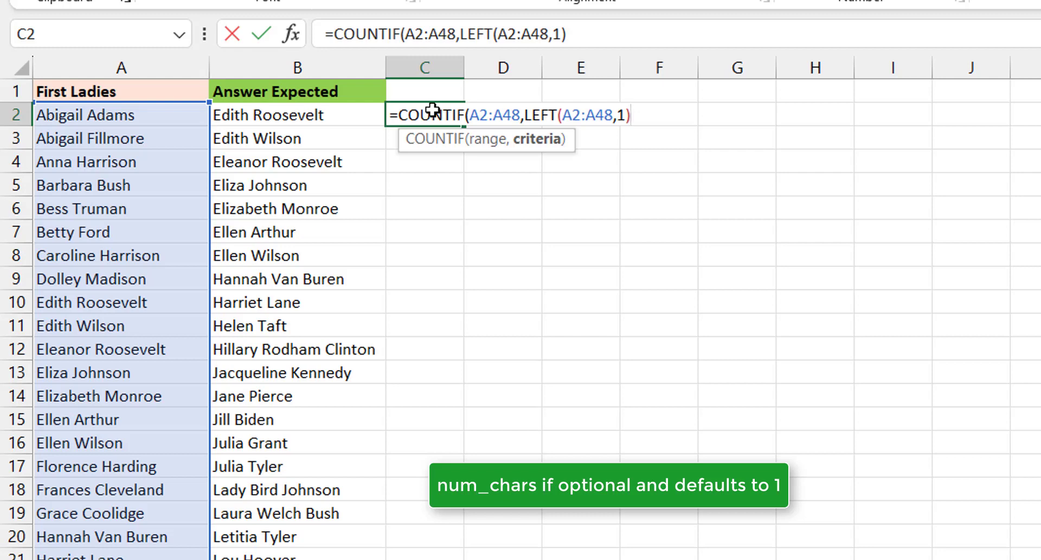
key(BackSpace)
key(BackSpace)
key(BackSpace)
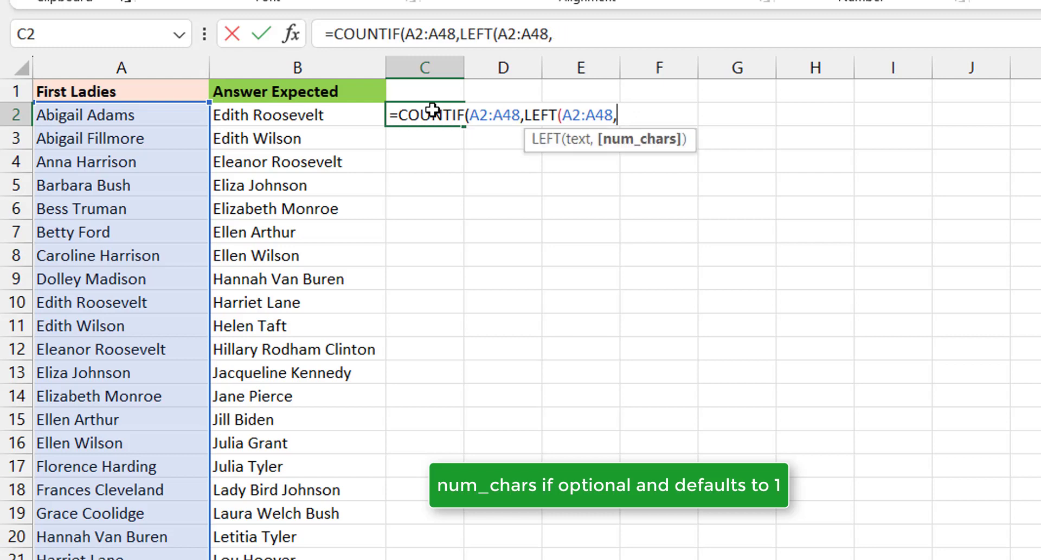
text())
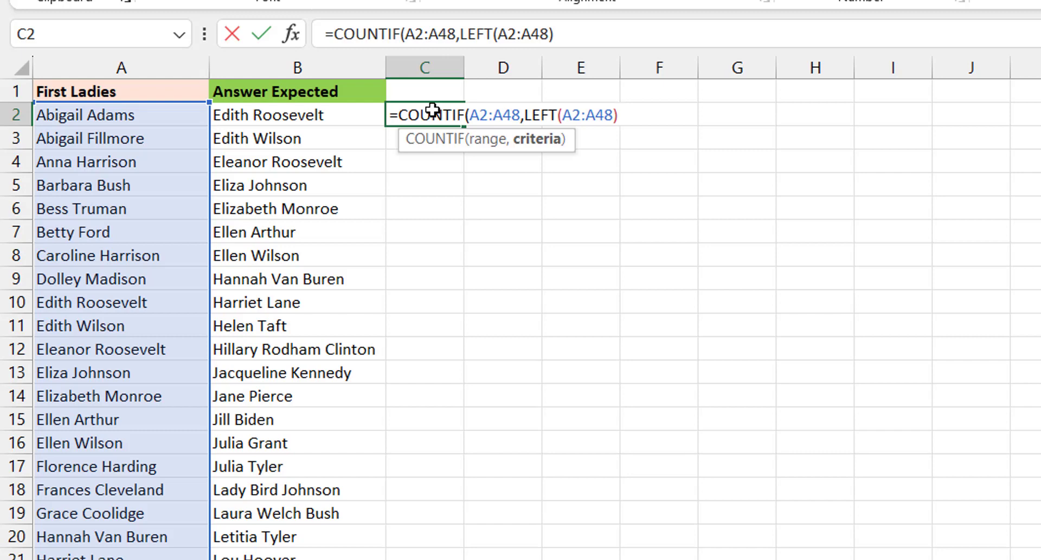
text(&"*"))
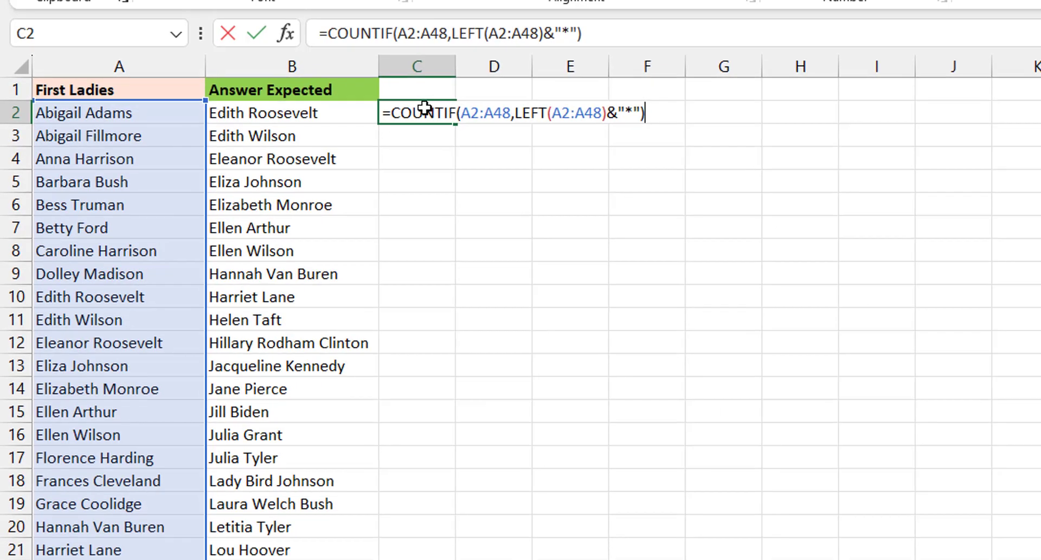
key(ctrl+Return)
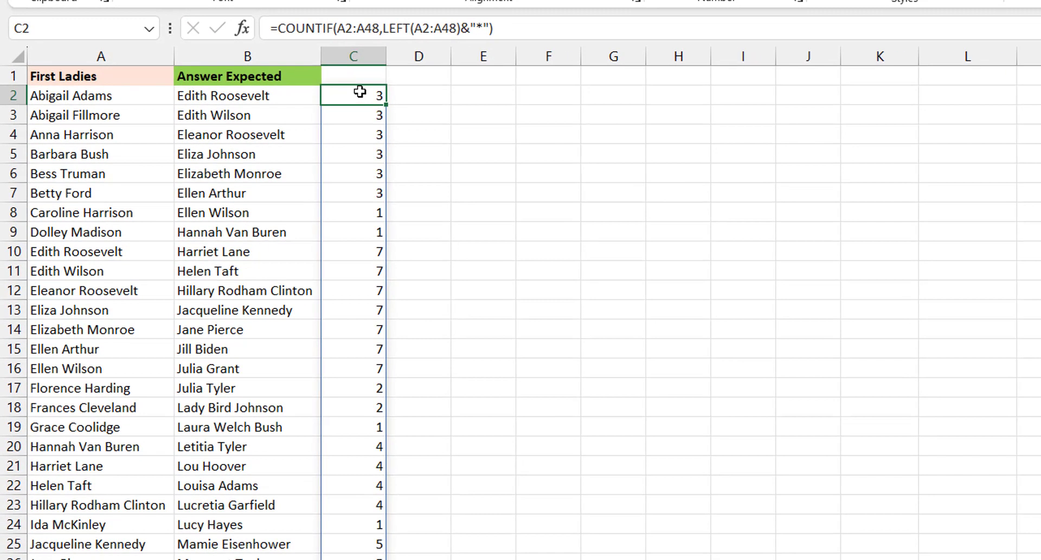
Compare the names in A2:A4 and A10:A16 with their first-letter counts in column C.
drag(101, 97, 110, 133)
drag(111, 136, 111, 135)
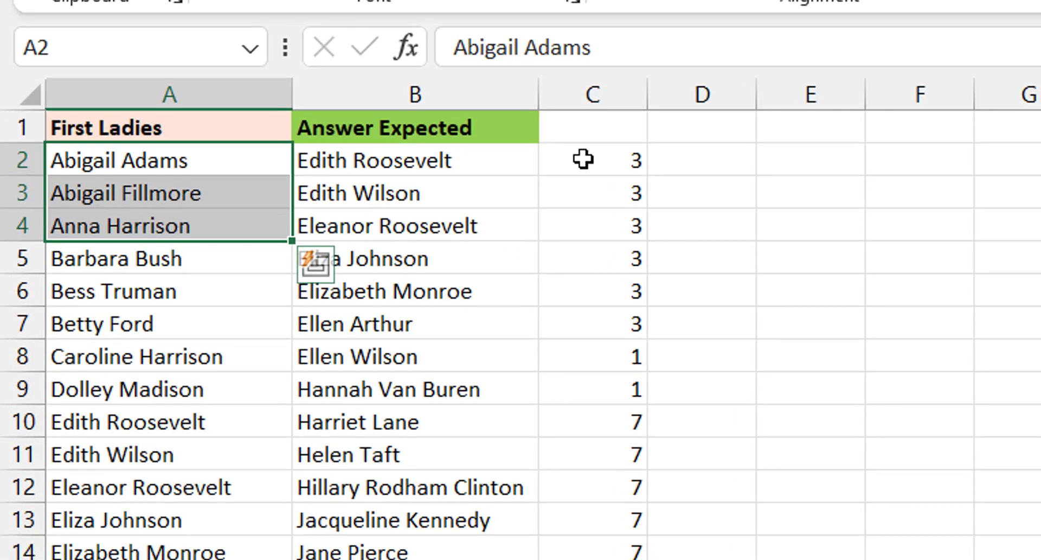
click(349, 95)
drag(591, 163, 597, 217)
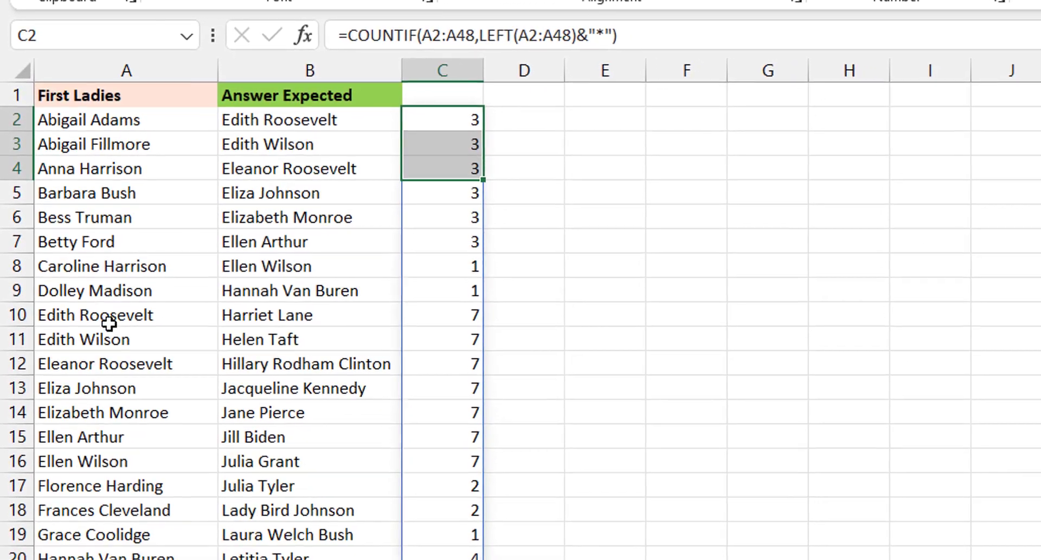
mouse_move(109, 324)
mouse_down()
mouse_move(135, 455)
mouse_move(148, 464)
mouse_up()
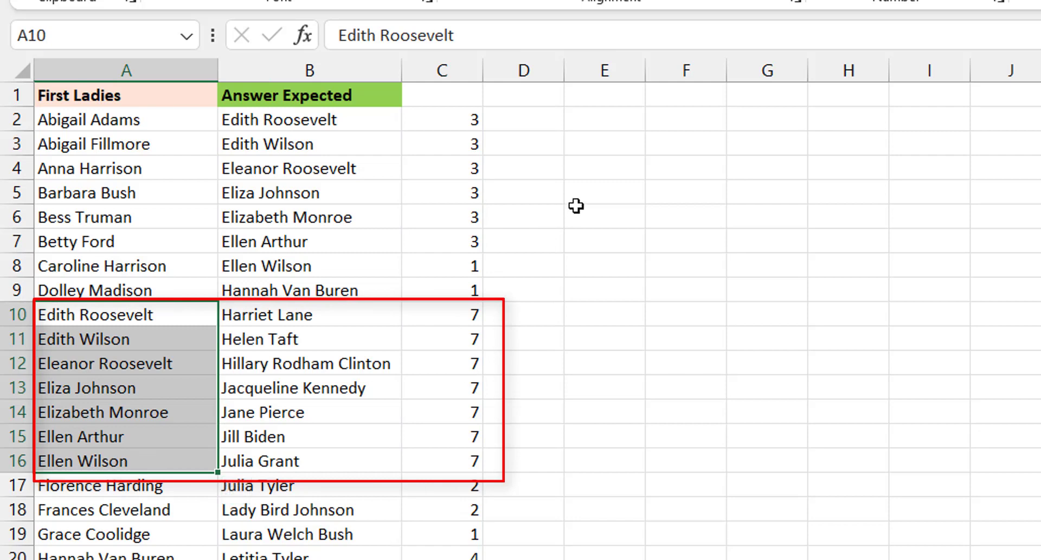
Try to get the third-largest count in D2 with =LARGE(C2#,3), and clear the cell.
click(550, 117)
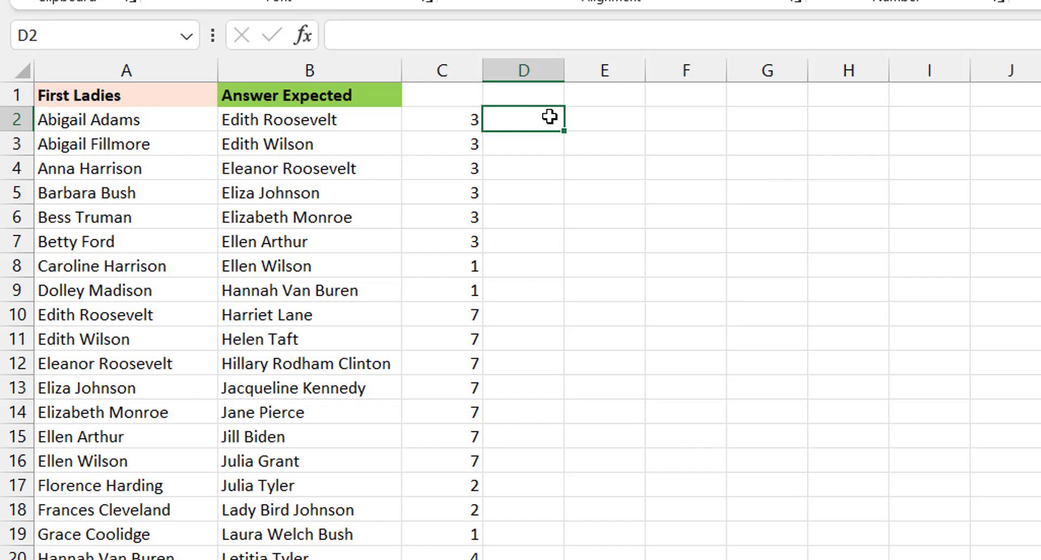
text(=larg)
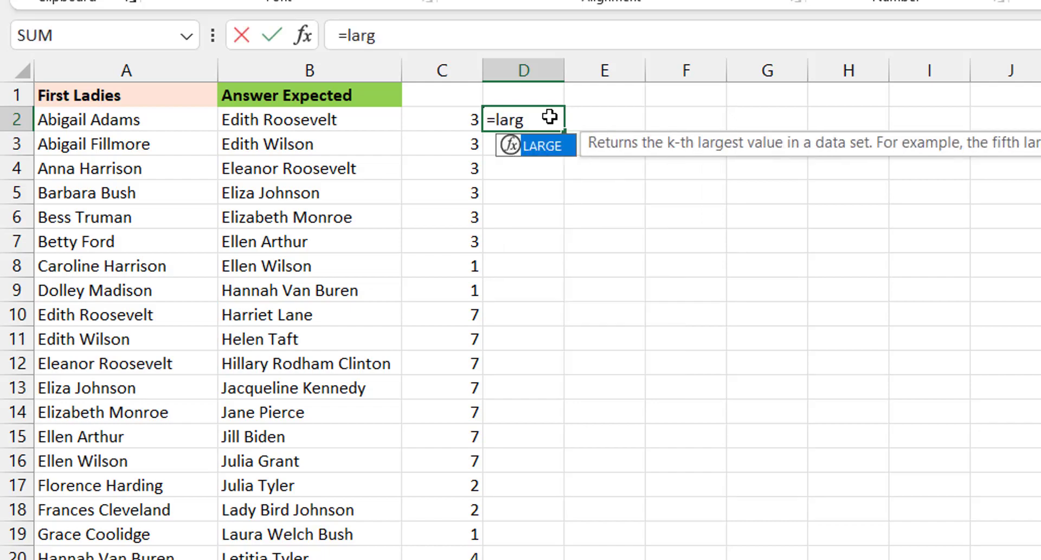
key(Tab)
key(Left)
key(ctrl+shift+Down)
text(,3)
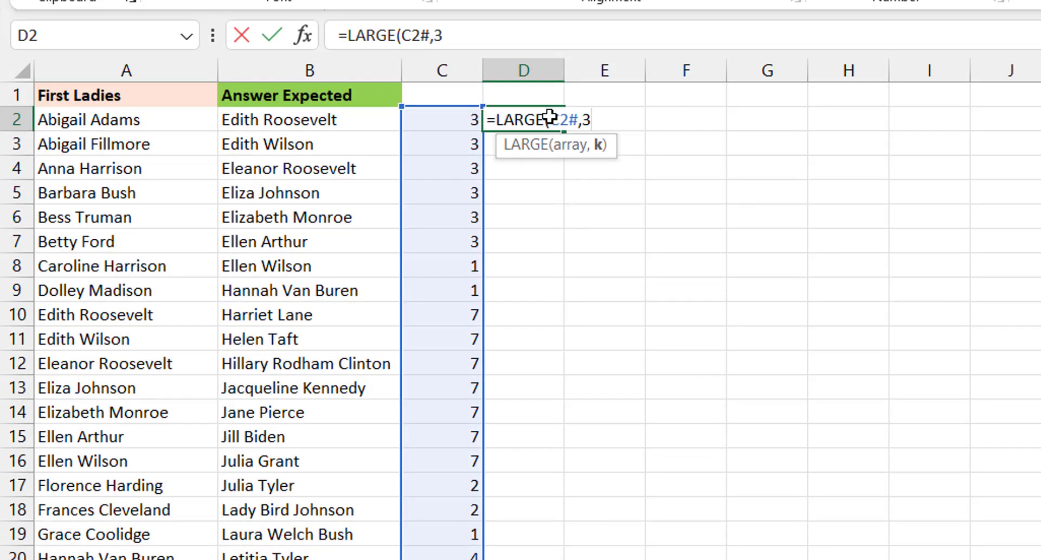
text())
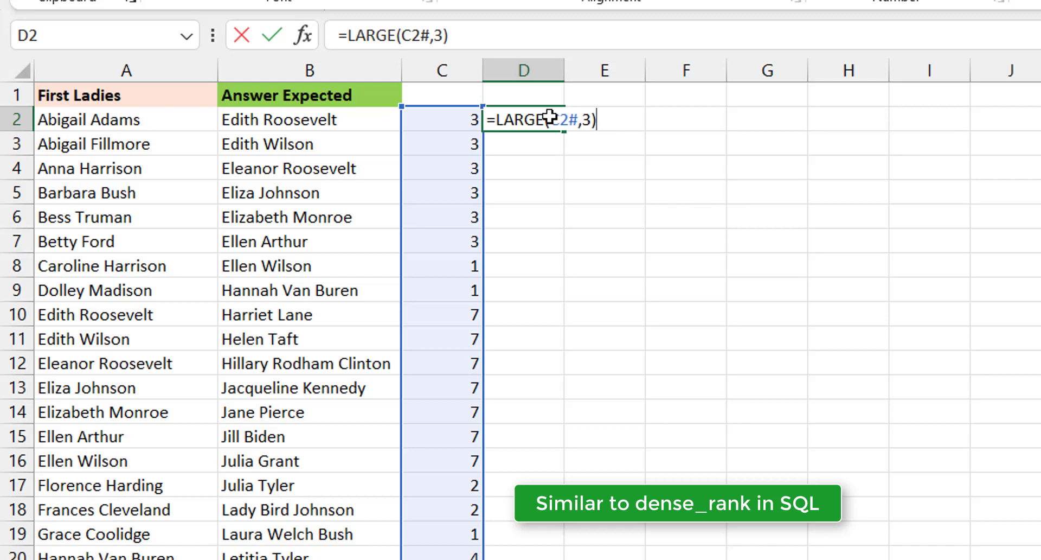
key(ctrl+Return)
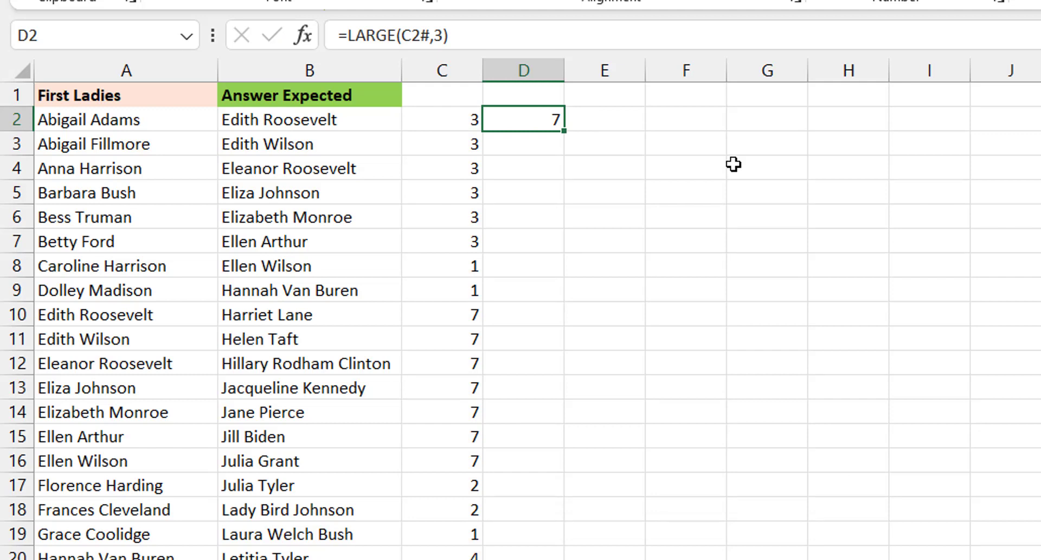
key(Delete)
Extract the distinct letter counts in D2 with =UNIQUE(C2#).
text(=unq)
key(BackSpace)
key(Down)
key(Down)
key(Tab)
key(Left)
key(ctrl+shift+Down)
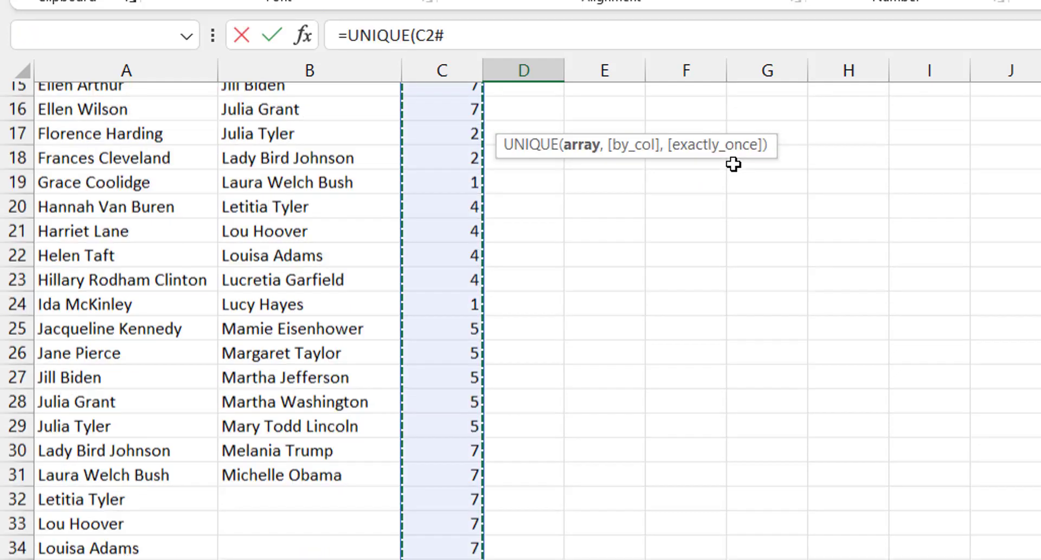
scroll(734, 164, up, 7)
text())
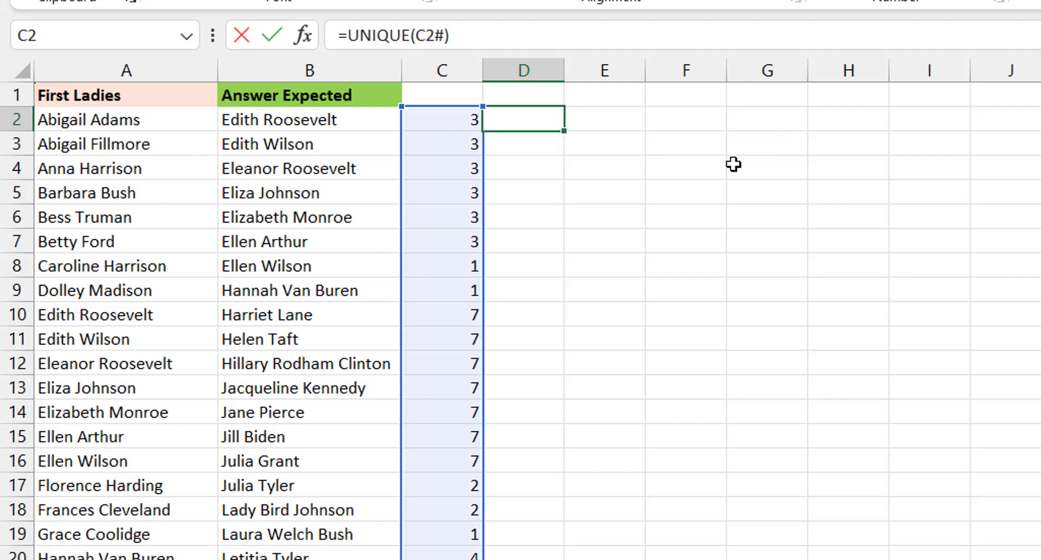
key(ctrl+Return)
Find the third-largest distinct count in E2 with =LARGE(D2#,3), and reselect that cell.
key(Right)
text(=l)
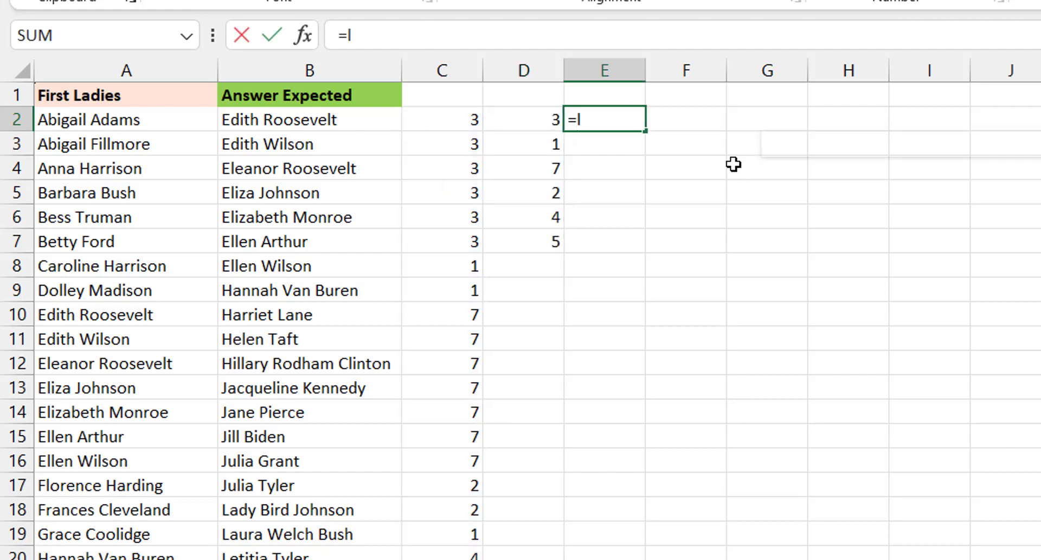
text(aa)
key(BackSpace)
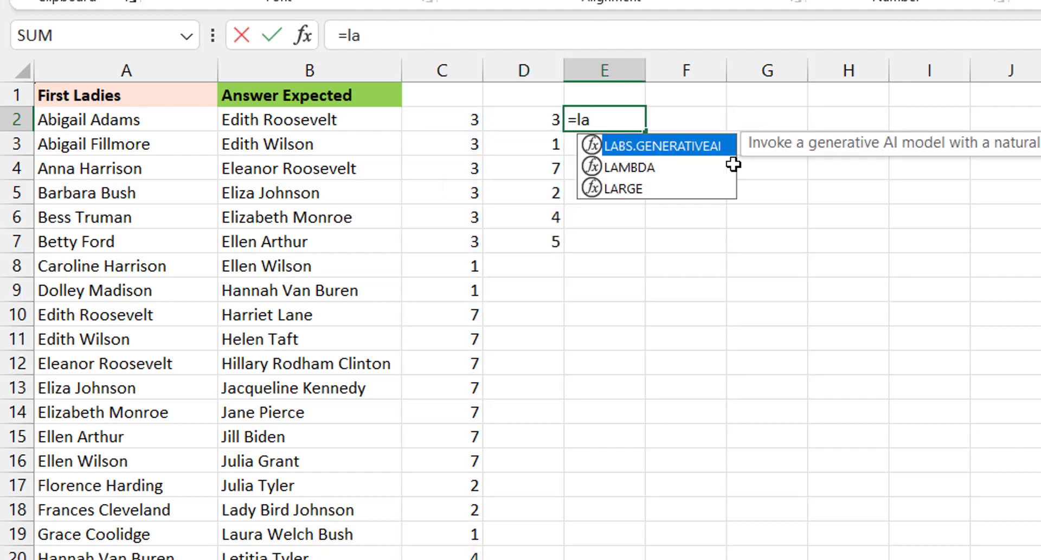
key(Down)
key(Down)
key(Tab)
key(Left)
key(ctrl+shift+Down)
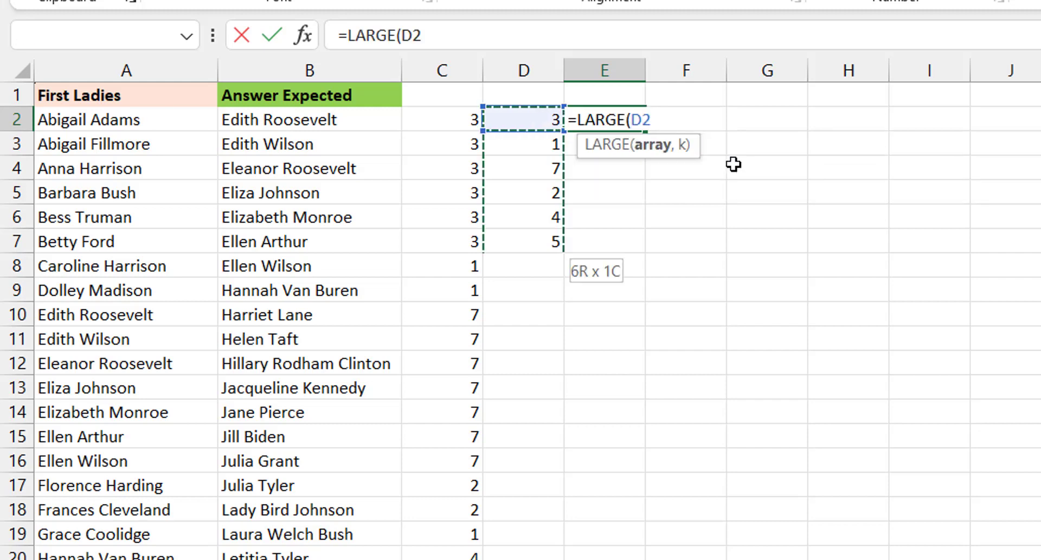
text(,3))
key(Return)
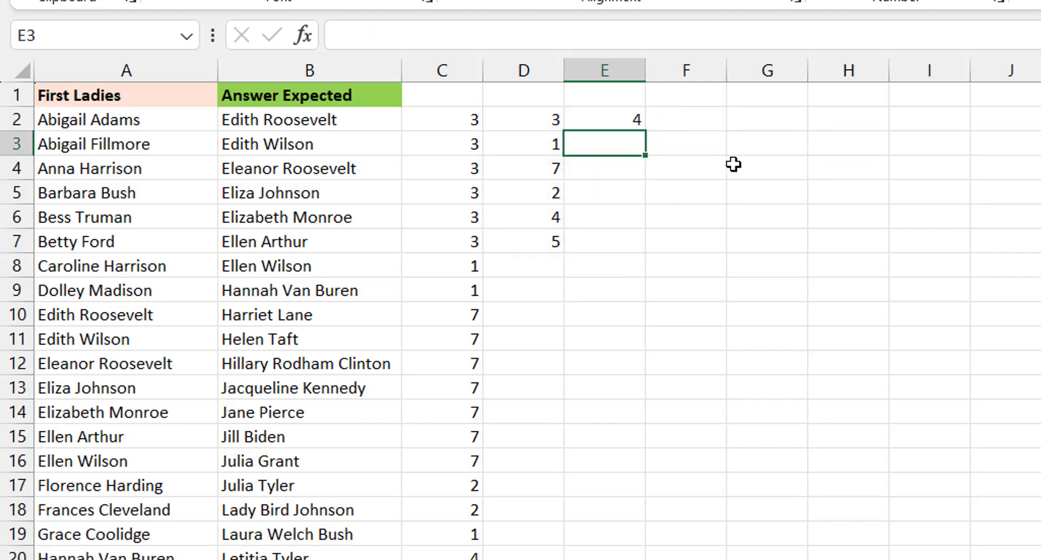
key(Up)
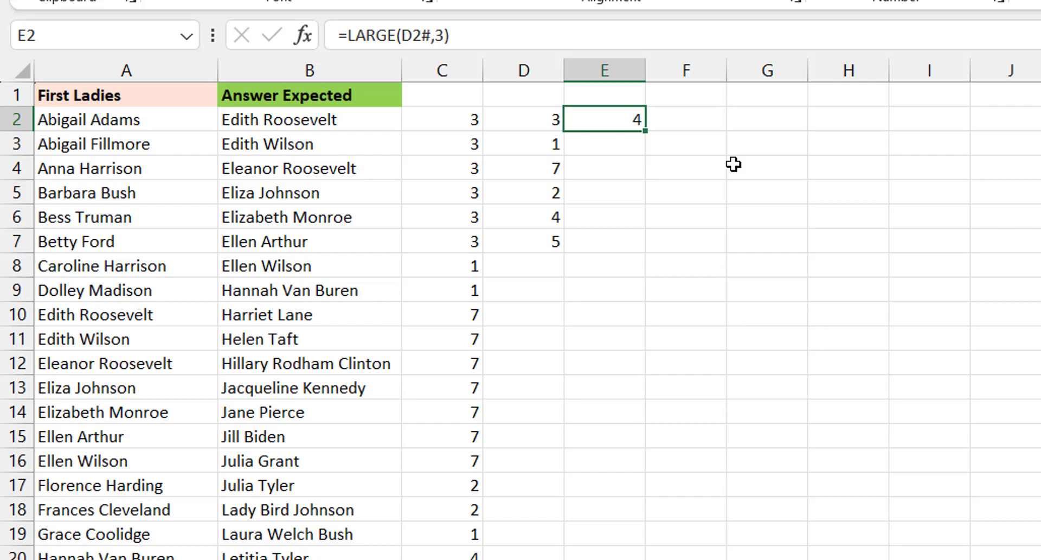
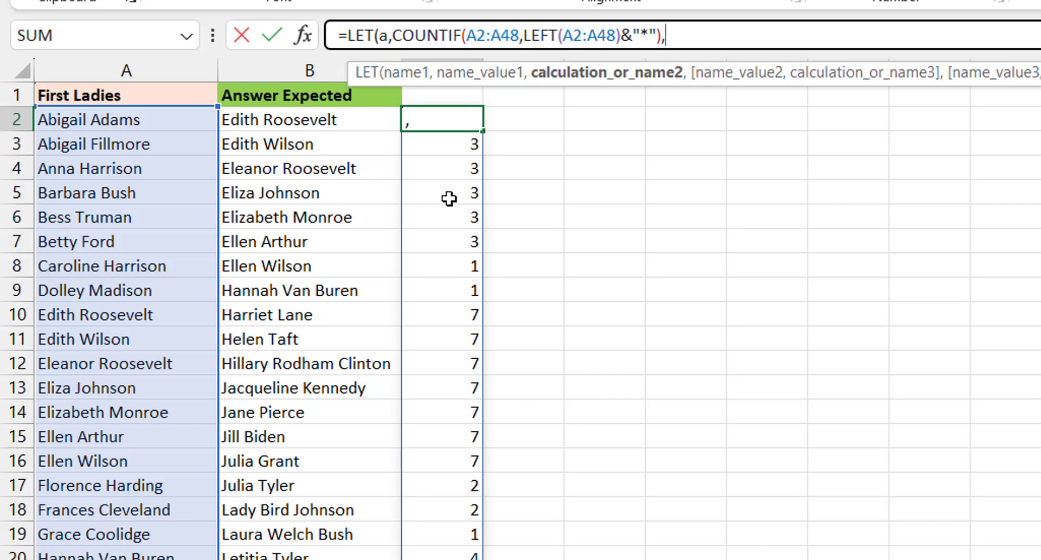
Extend the LET formula in C2 with a FILTER function that uses A2:A48 as its array.
text(filte)
key(Tab)
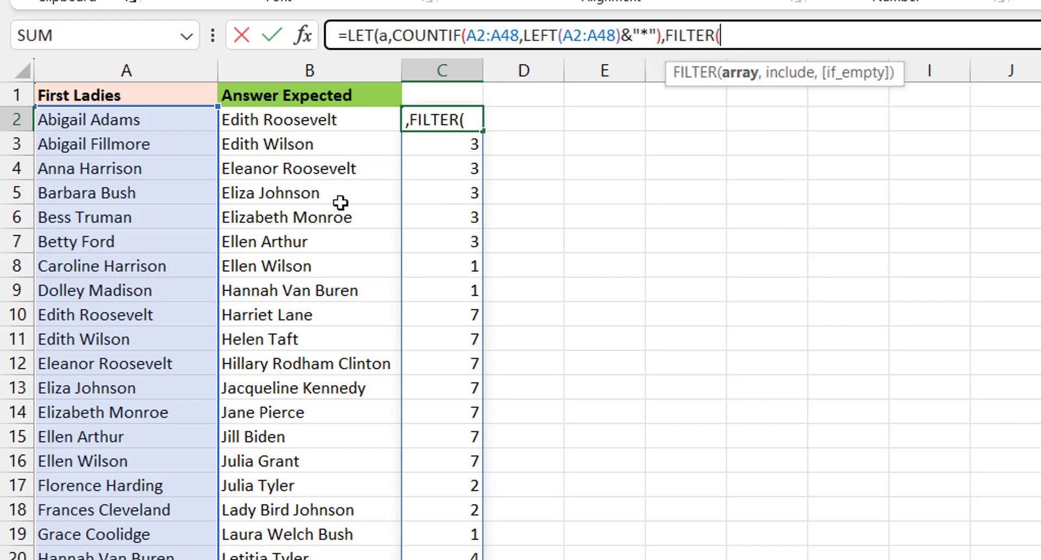
click(152, 122)
key(ctrl+shift+Down)
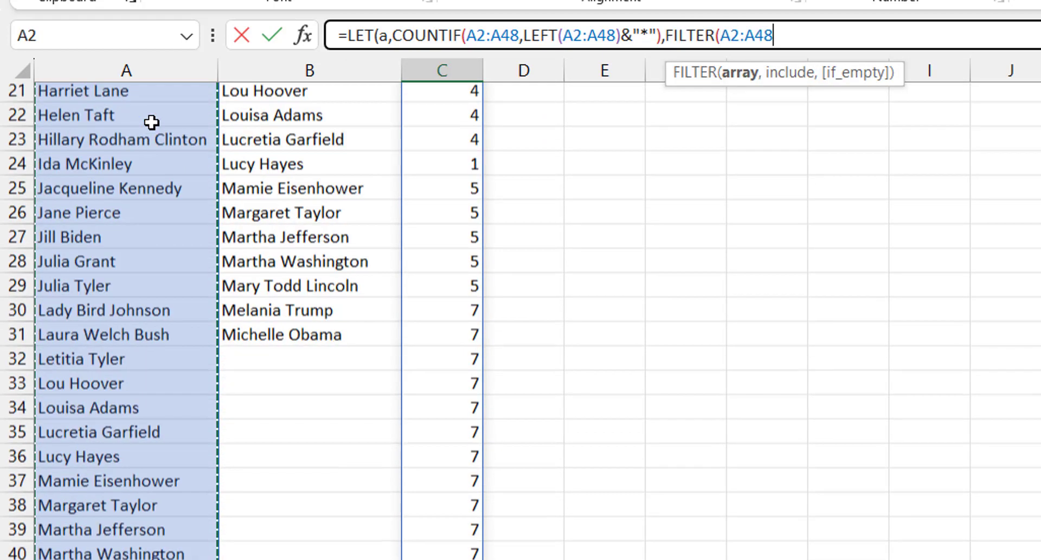
key(ctrl+BackSpace)
text(,)
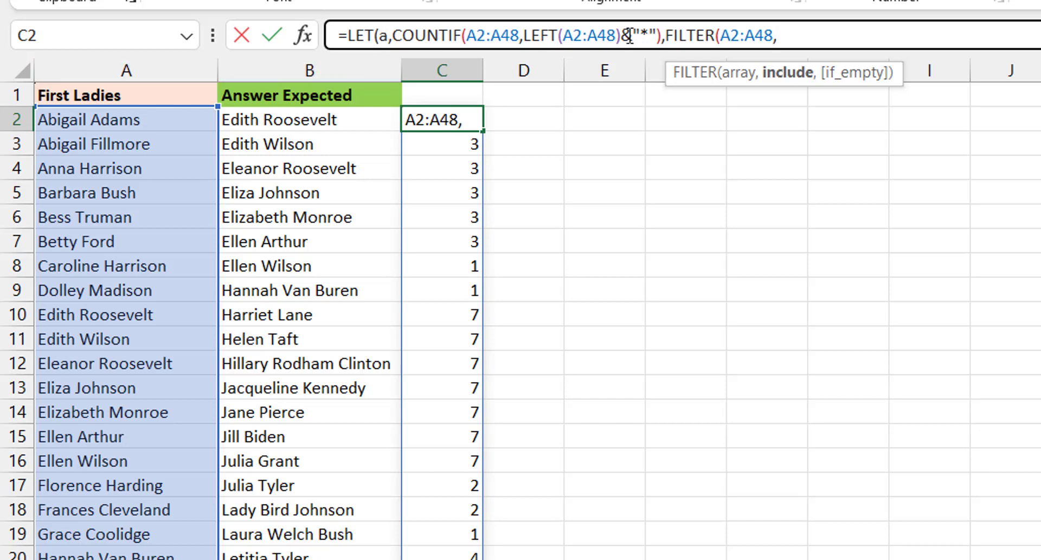
Complete the C2 formula with the FILTER condition a>=LARGE(UNIQUE(a),3), close the brackets, and enter it.
text(a>=la rge)
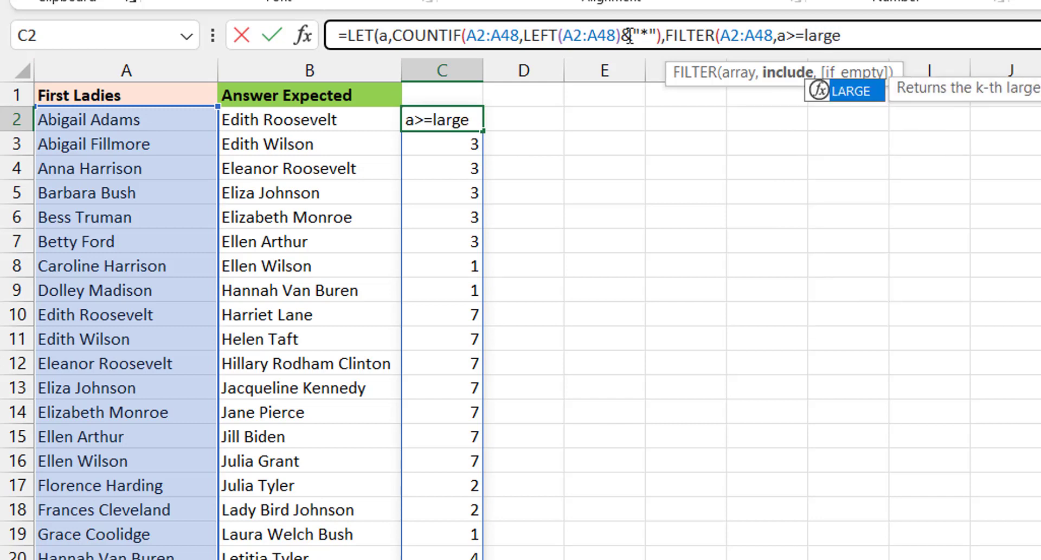
key(Tab)
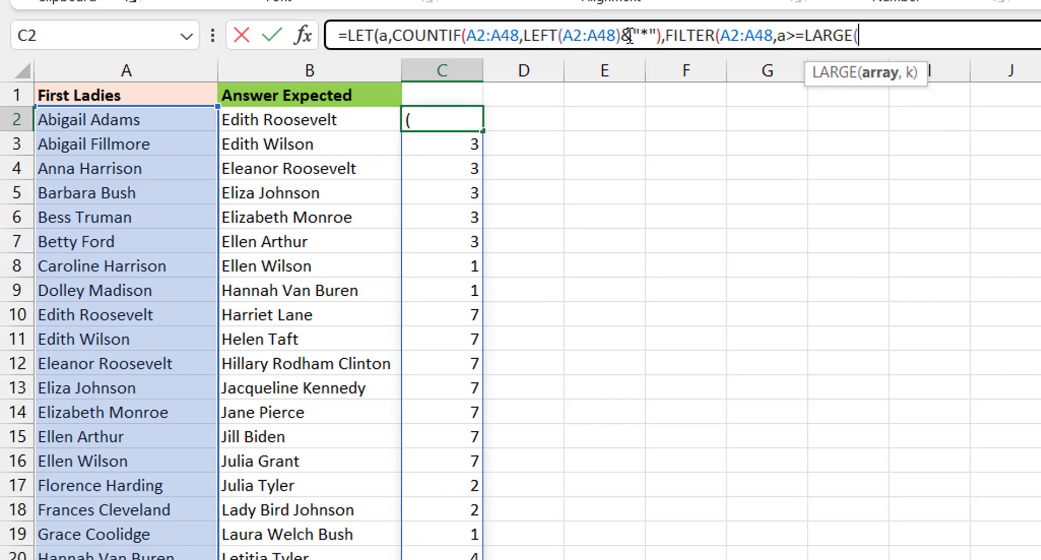
text(uniqu)
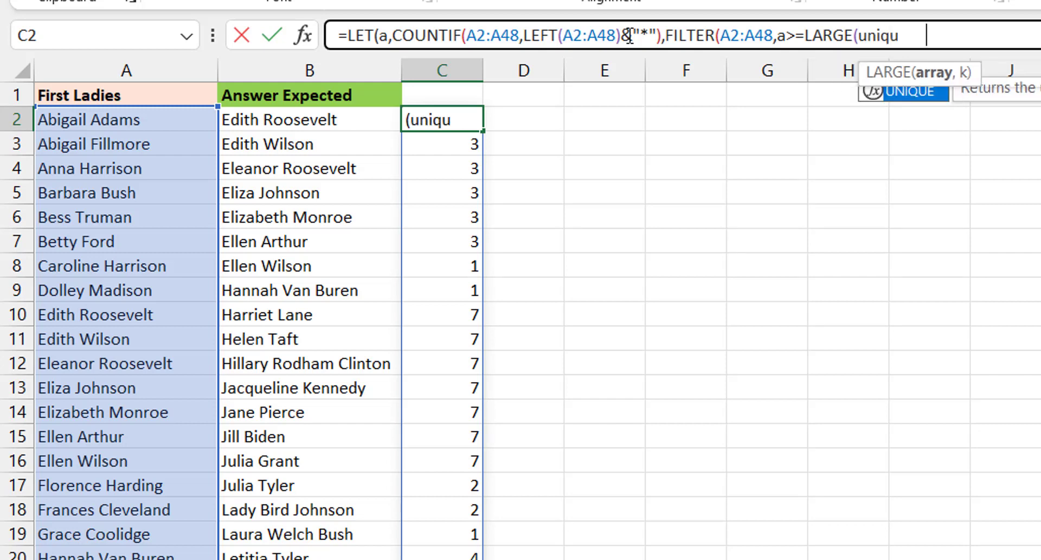
key(Tab)
text(a)
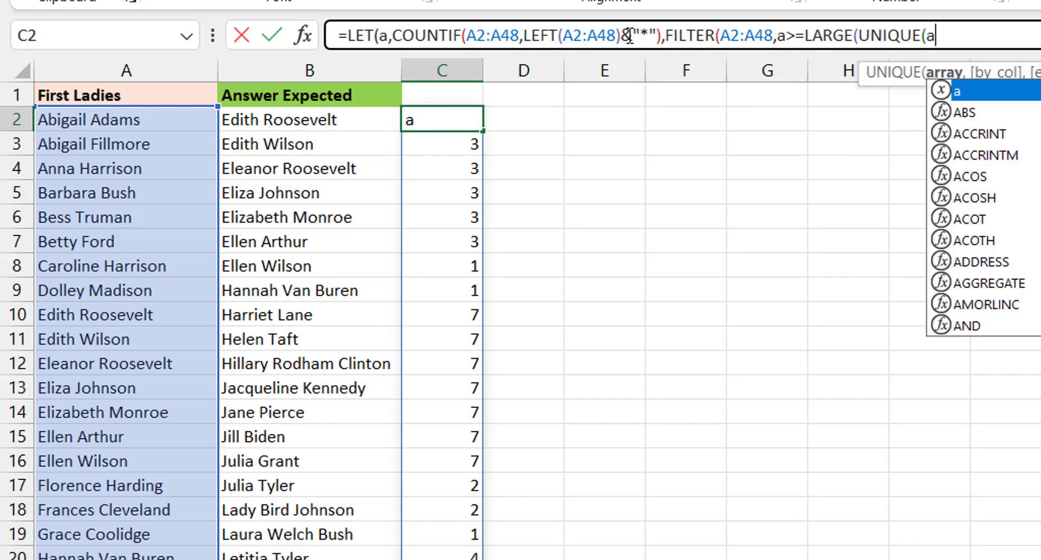
text(),3))
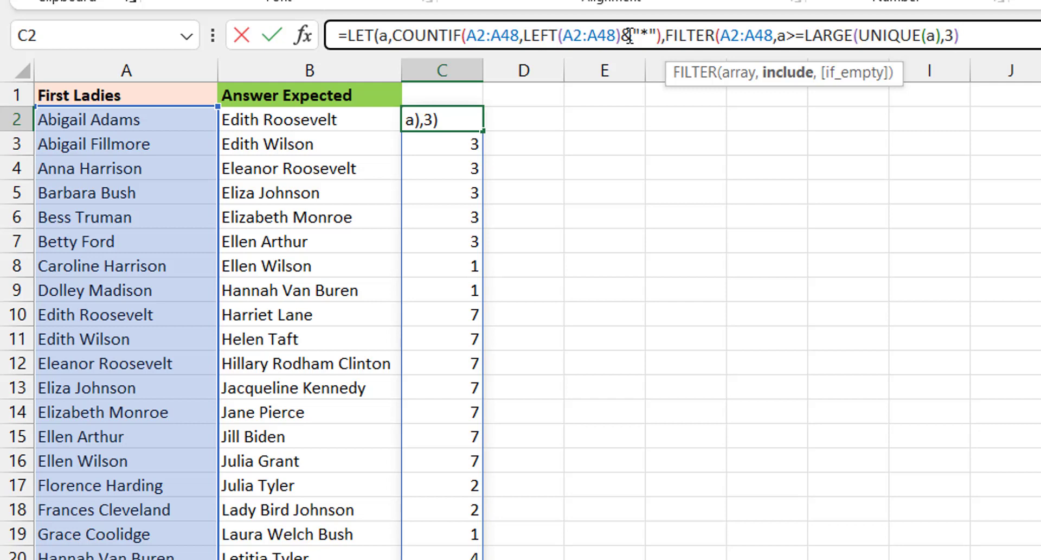
text())
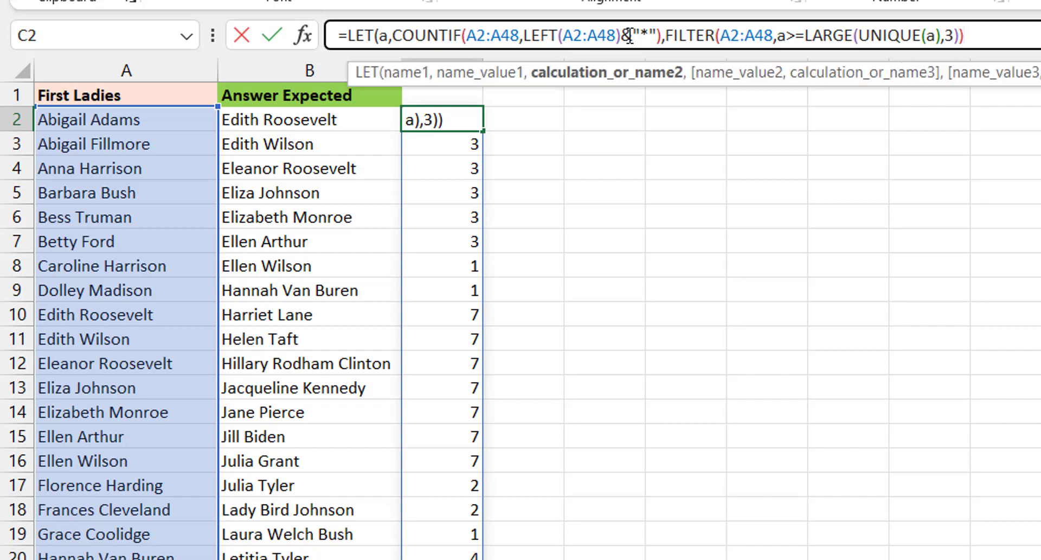
text())
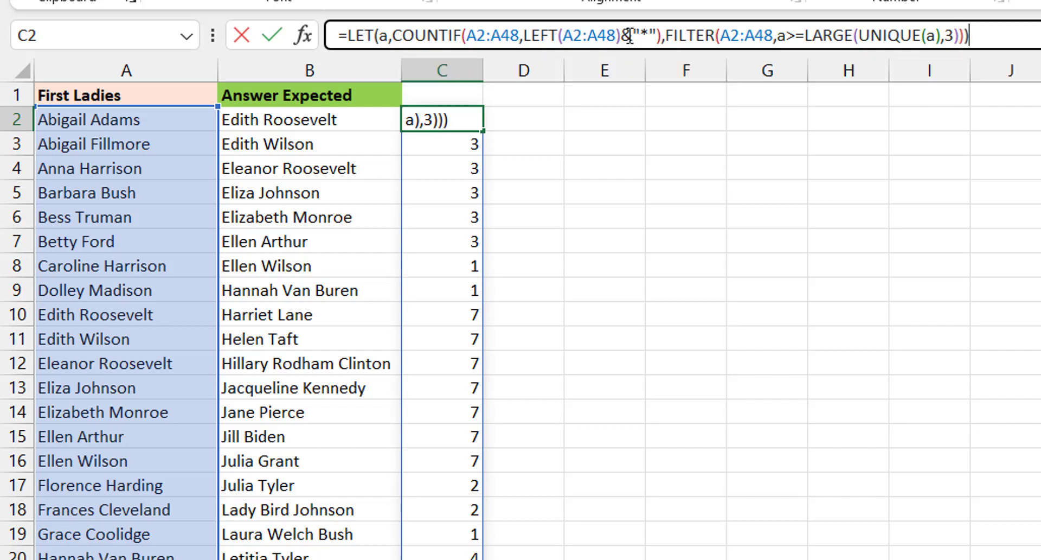
key(Return)
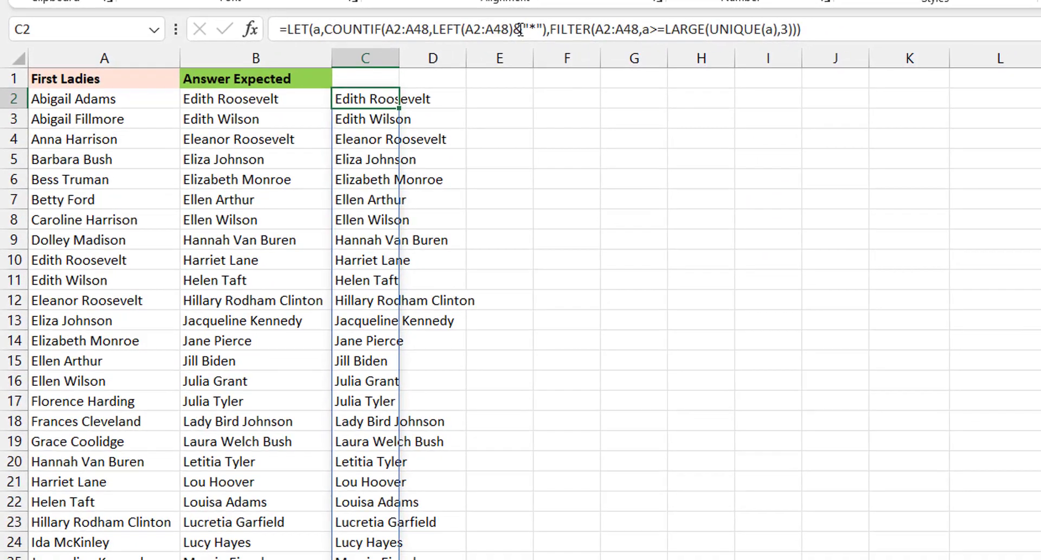
Compare the spilled names in column C with the expected answers in column B, and reselect C2.
key(ctrl+Down)
key(ctrl+Up)
key(Up)
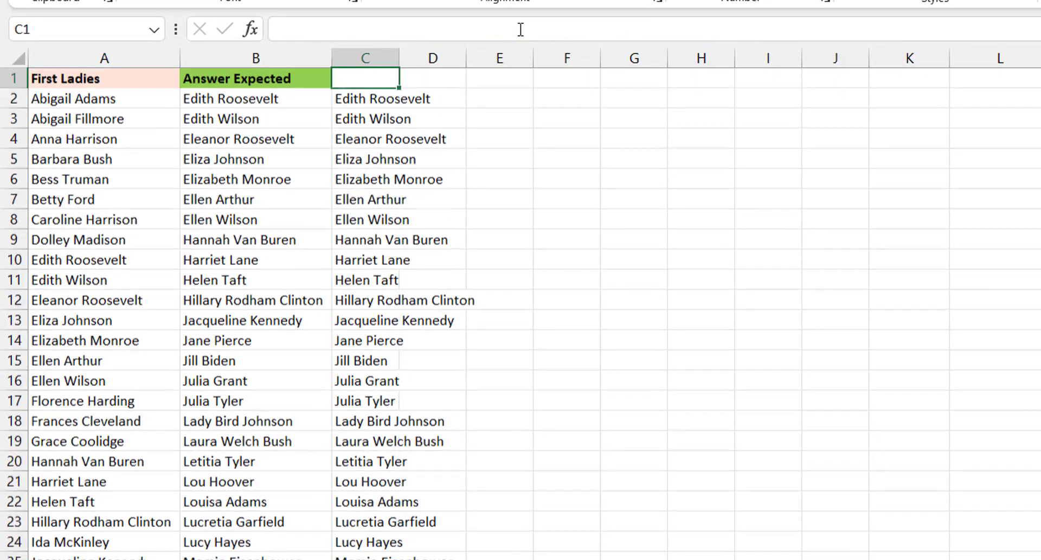
key(Down)
key(Left)
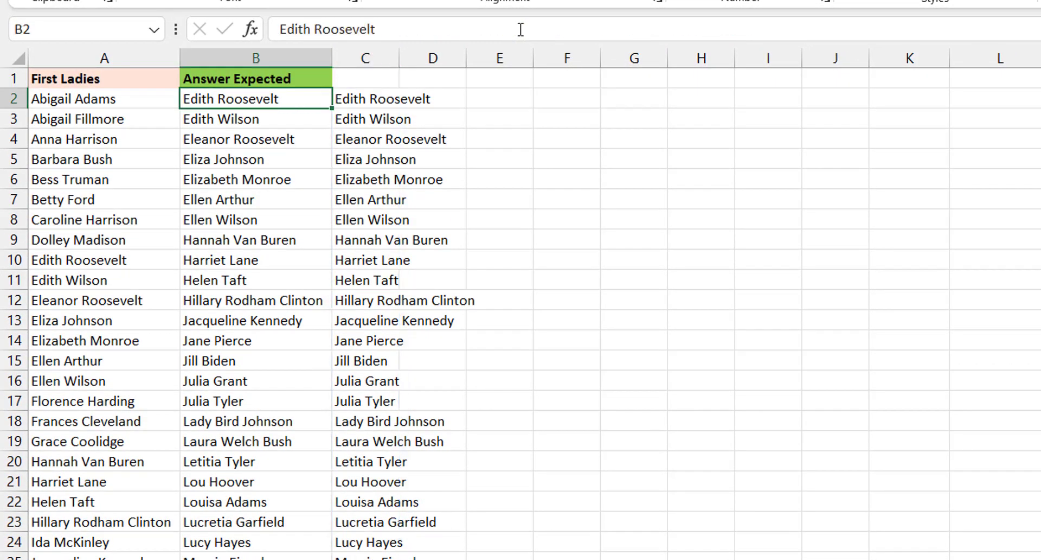
key(Right)
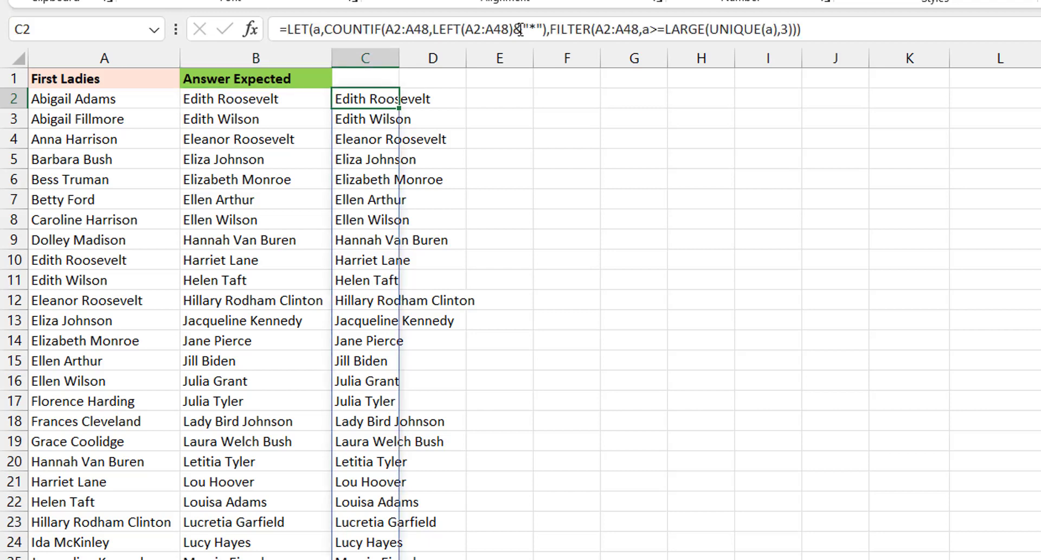